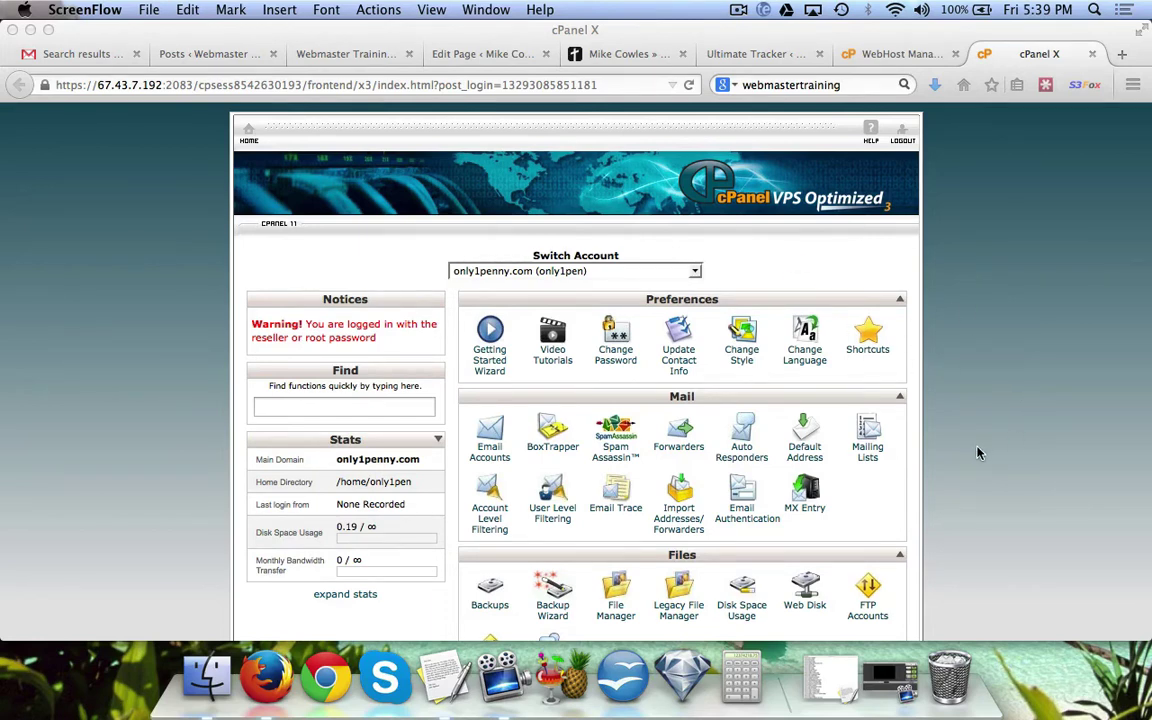
Open the WordPress installation form in the Softaculous Apps Installer
scroll(978, 453, "down", 10)
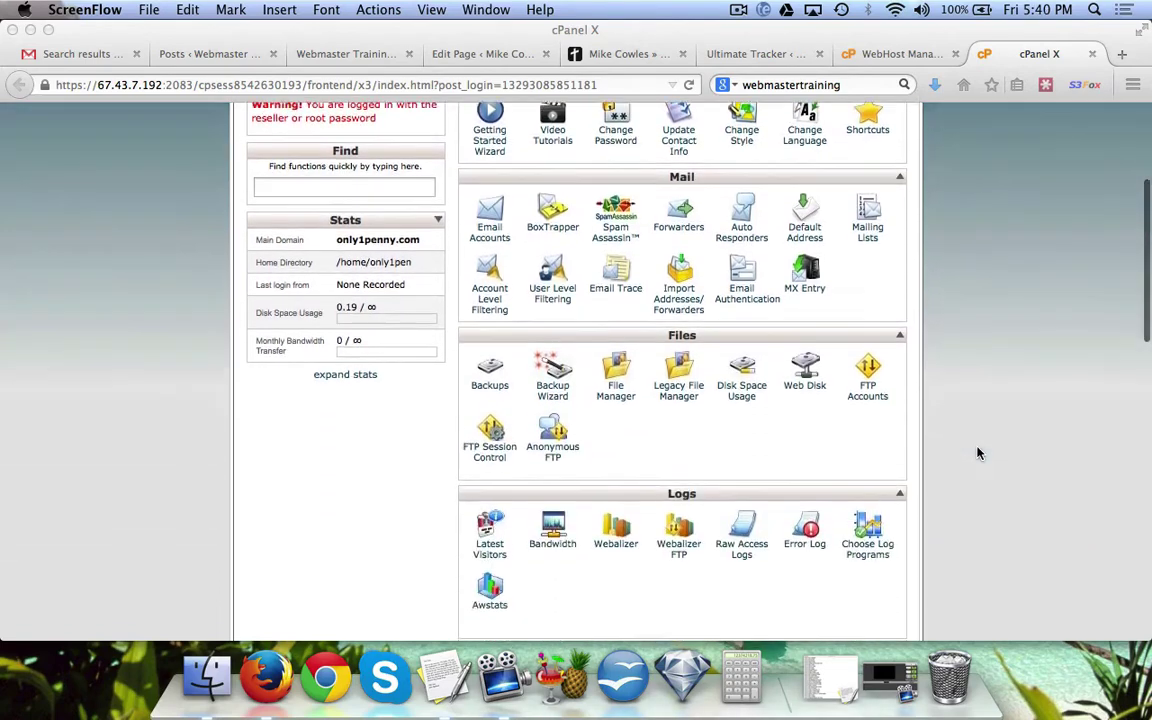
scroll(978, 453, "down", 10)
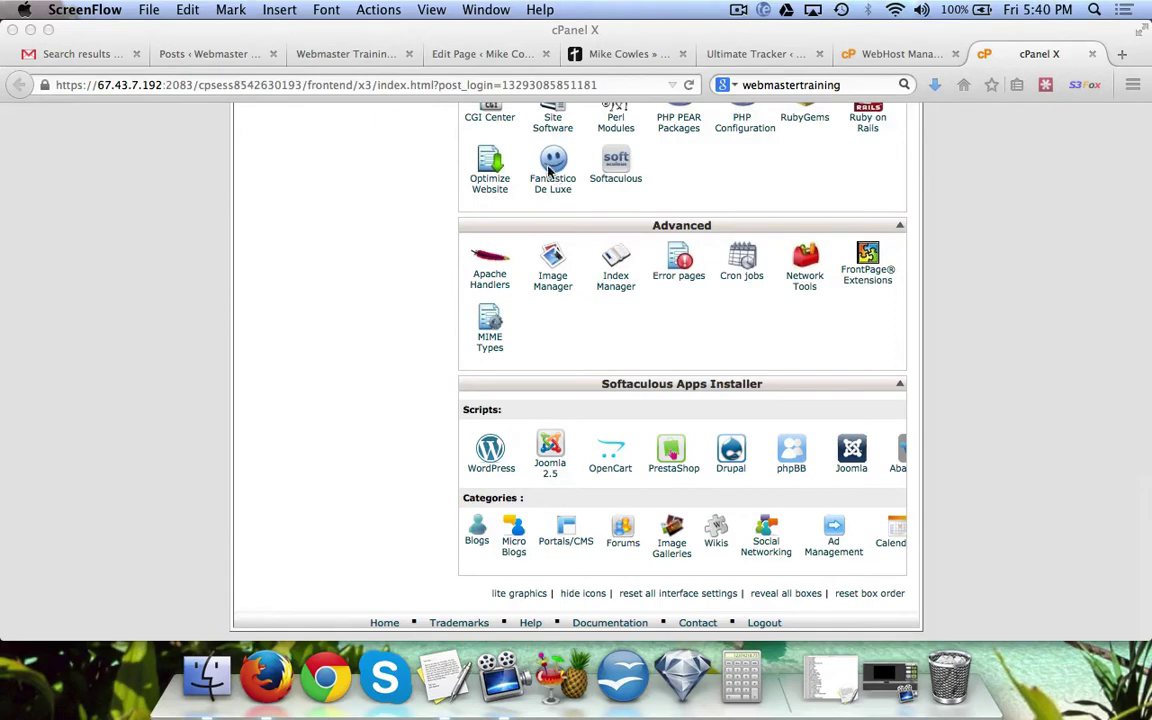
left_click(487, 457)
left_click(487, 457)
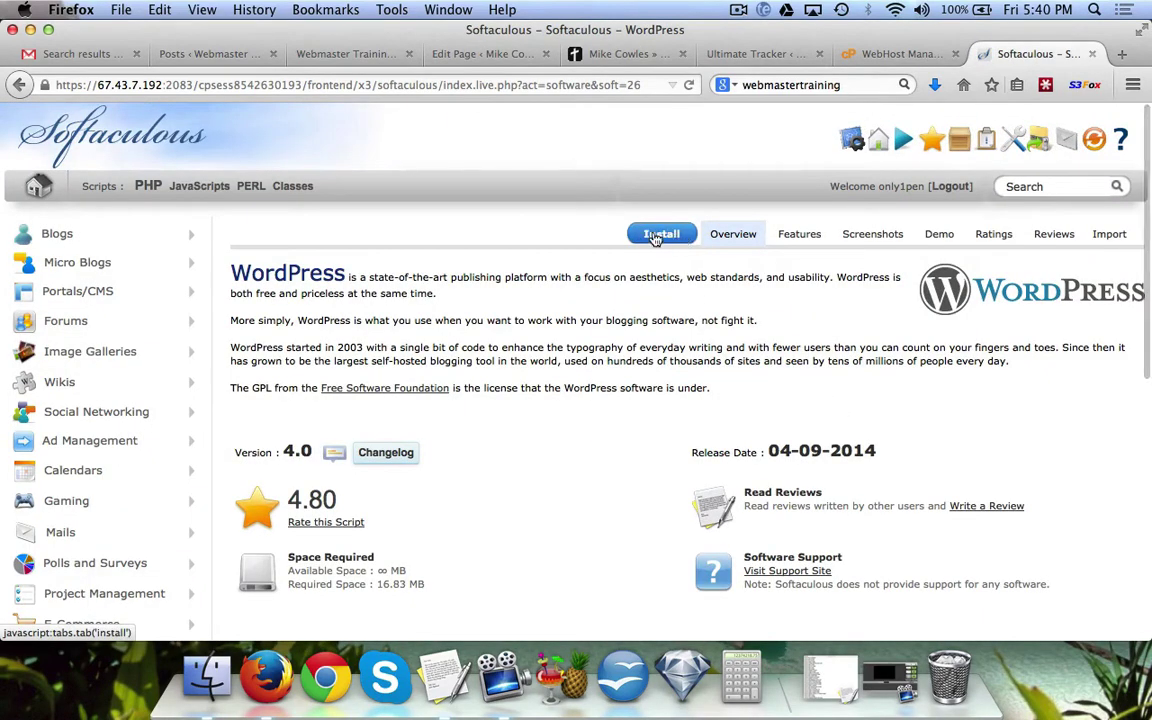
left_click(656, 237)
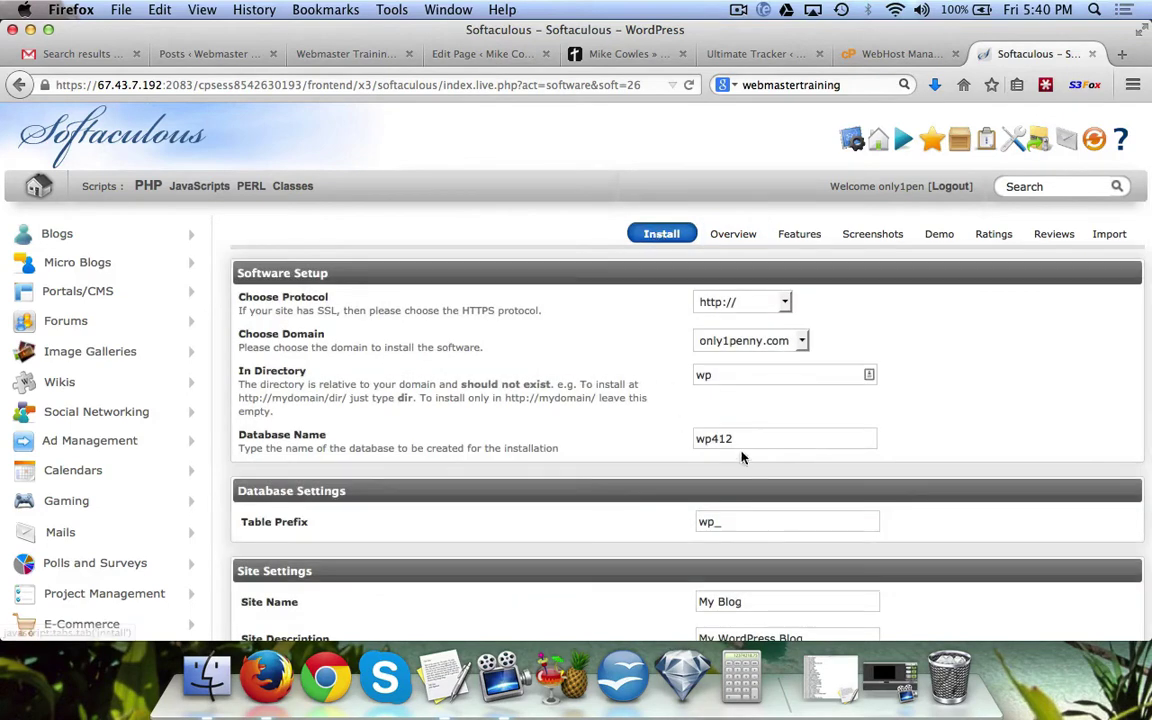
Keep only1penny.com as the installation domain and clear the installation directory so WordPress installs in the domain root
left_click(765, 342)
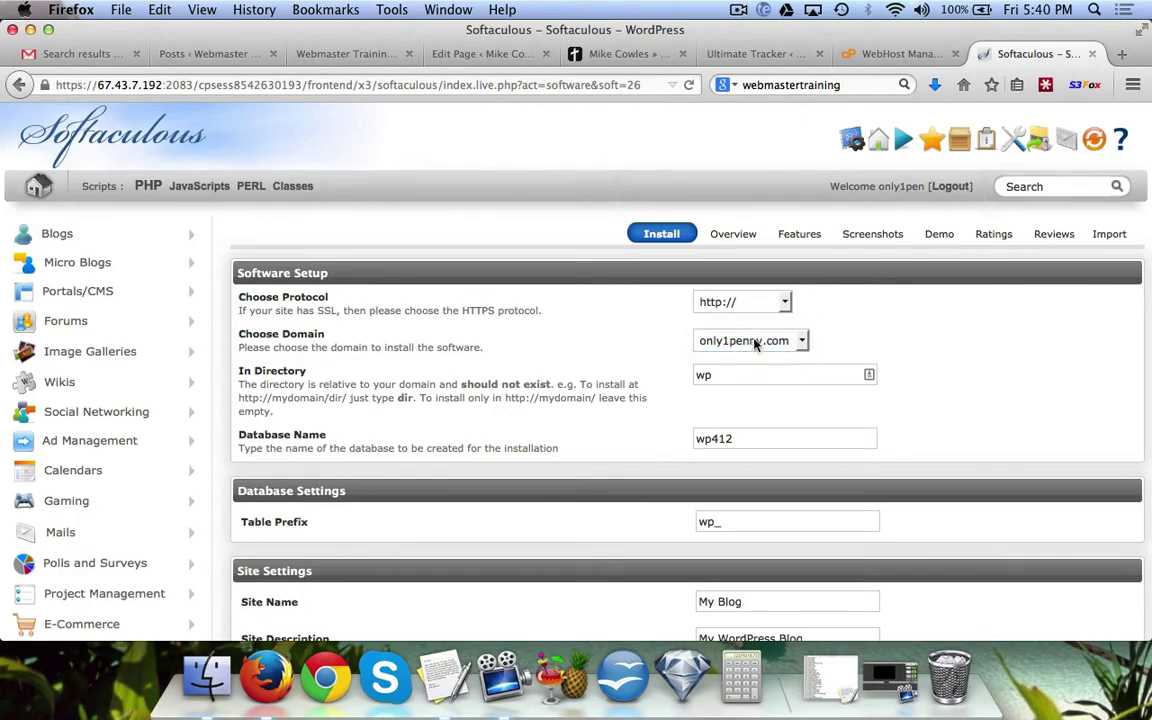
left_click(746, 389)
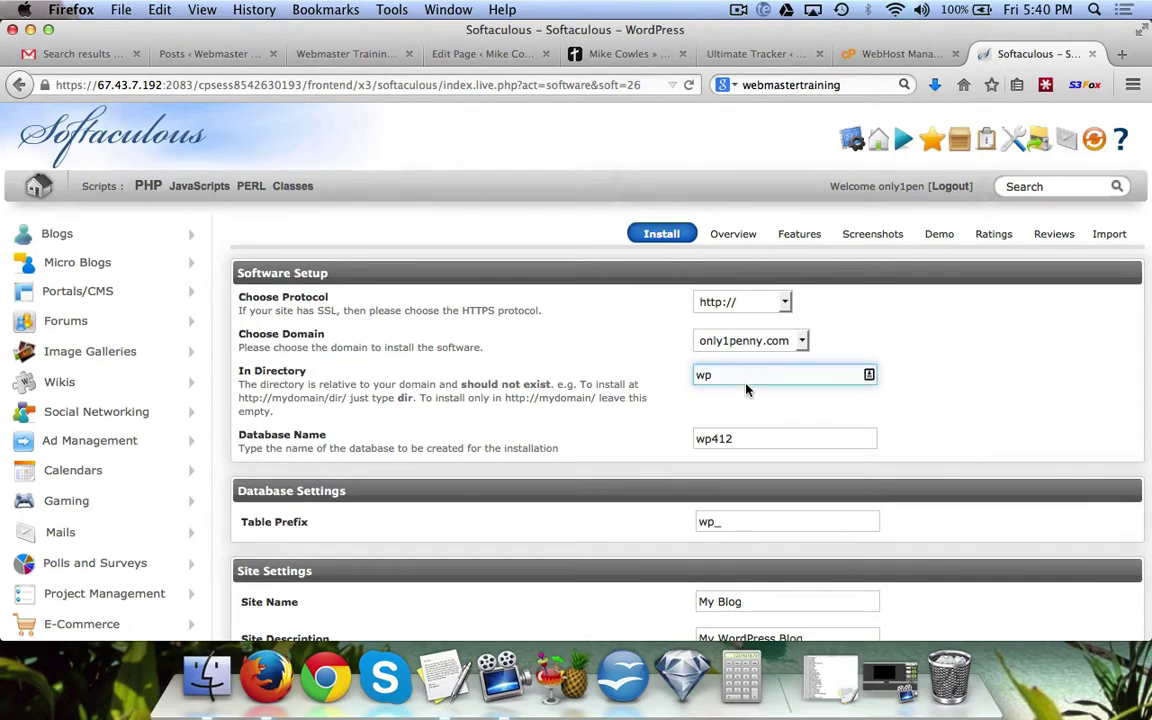
left_click_drag(745, 375, 674, 370)
key("BackSpace")
Set the name of the installation's database to pc412
scroll(764, 400, "down", 2)
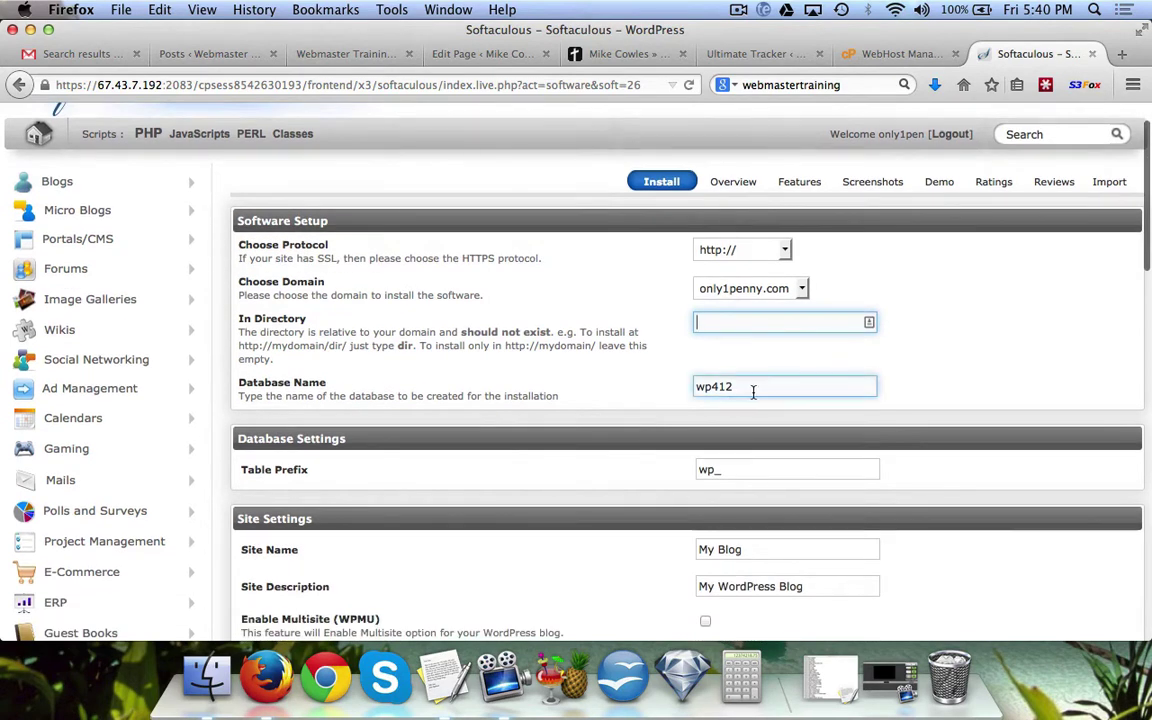
left_click(702, 387)
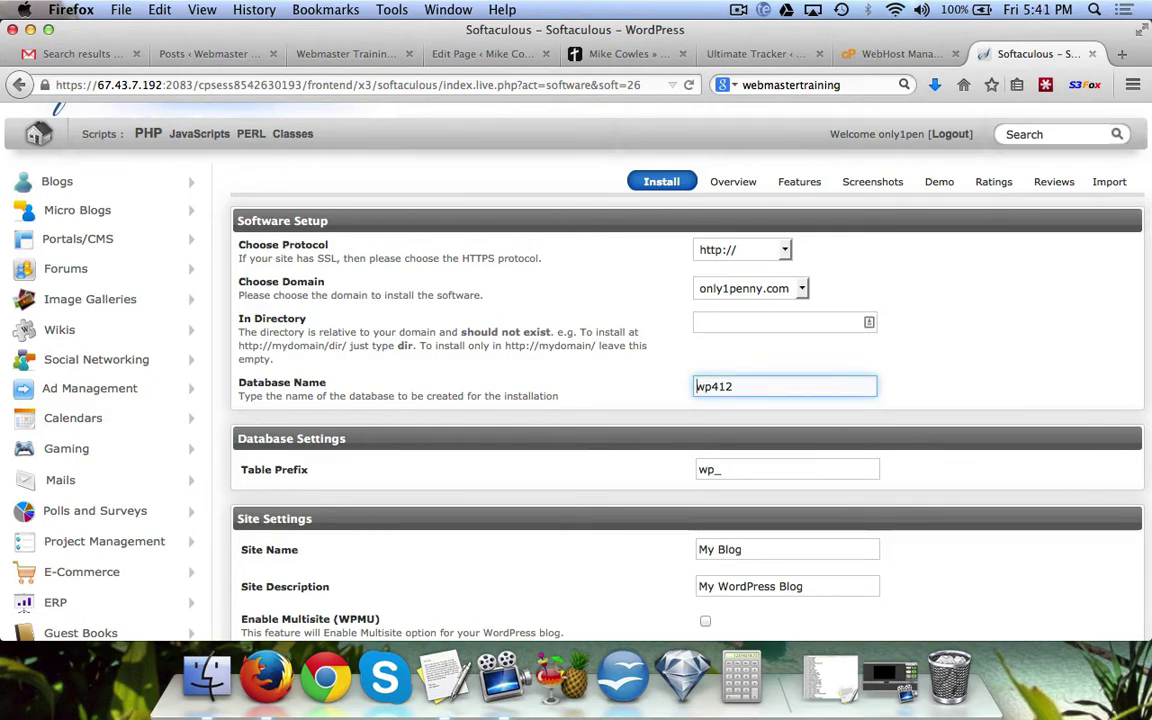
type("pc")
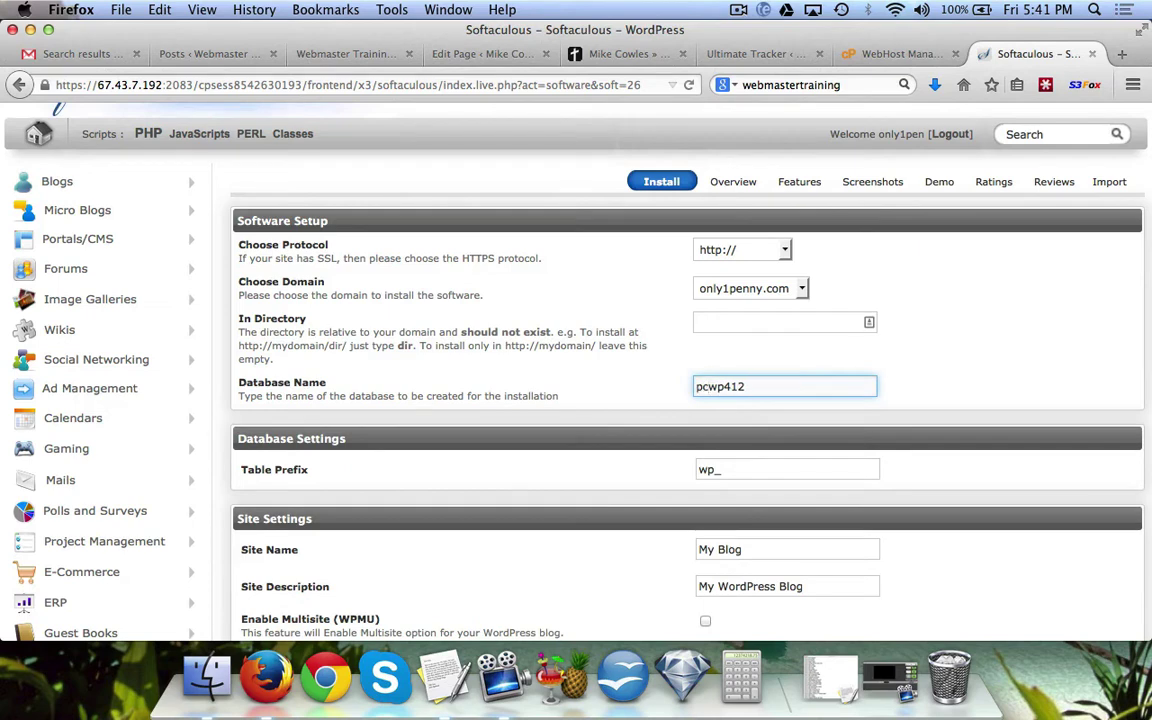
key("Right")
key("Right")
key("BackSpace")
key("BackSpace")
Set the database table prefix to pc_
left_click(710, 470)
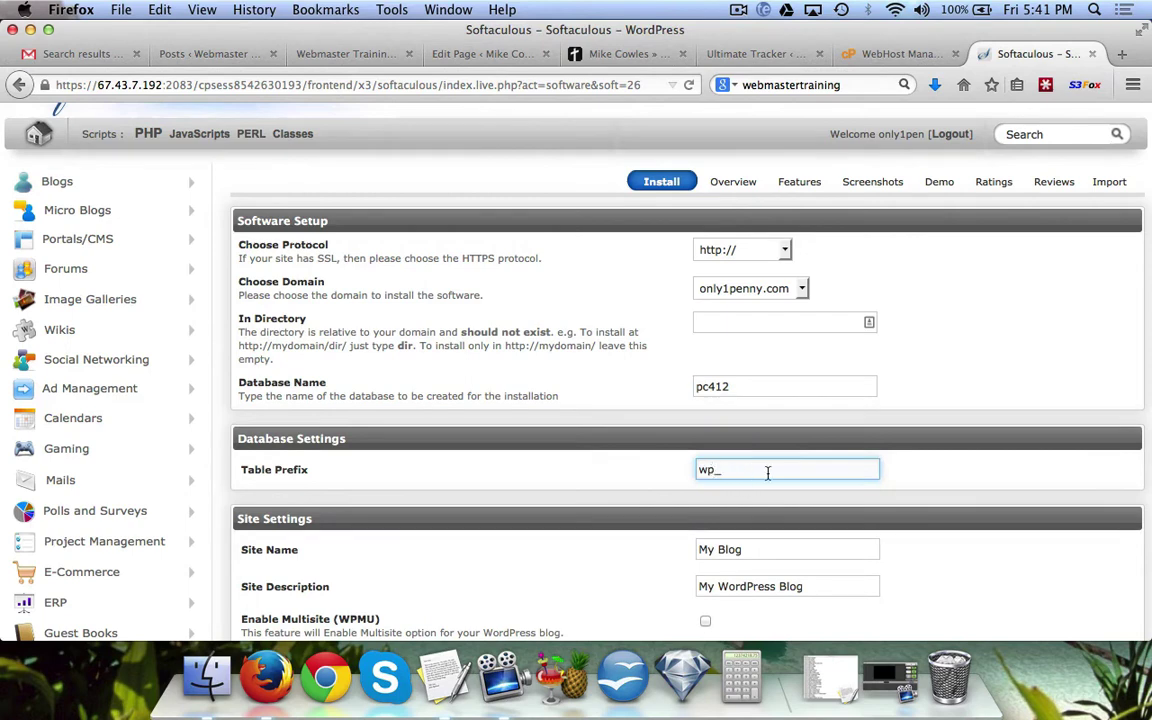
key("BackSpace")
key("BackSpace")
key("BackSpace")
type("pc_")
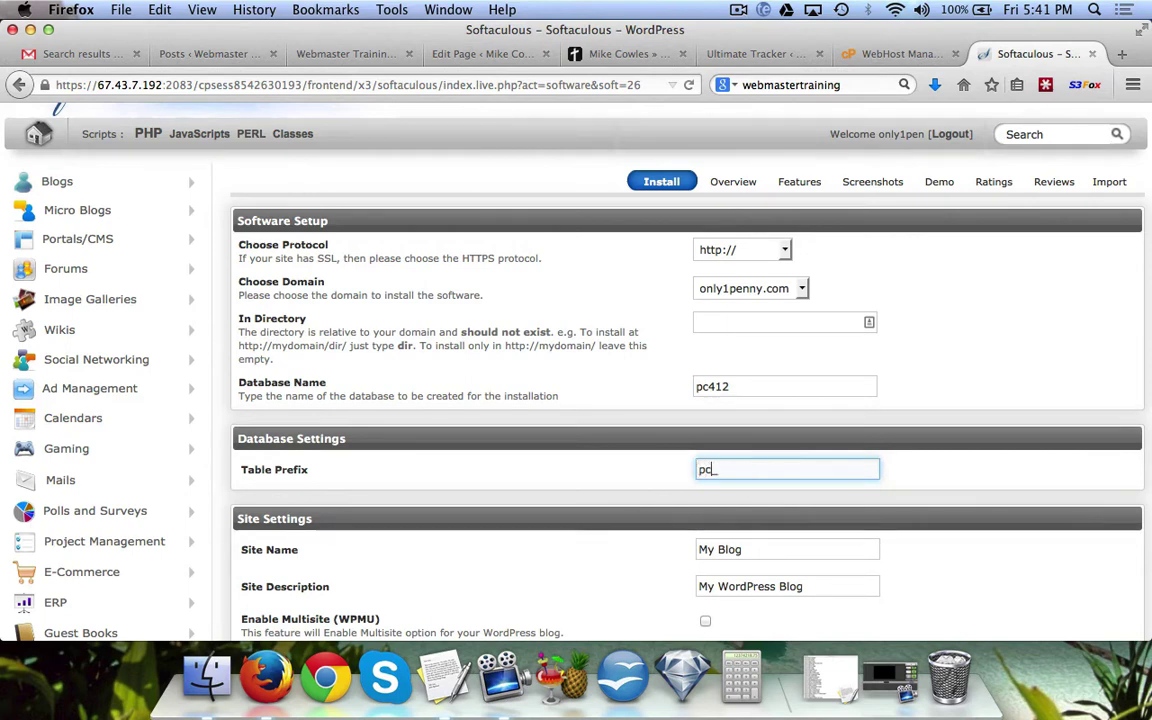
Change the site name to One Penny in the site settings
scroll(950, 544, "down", 3)
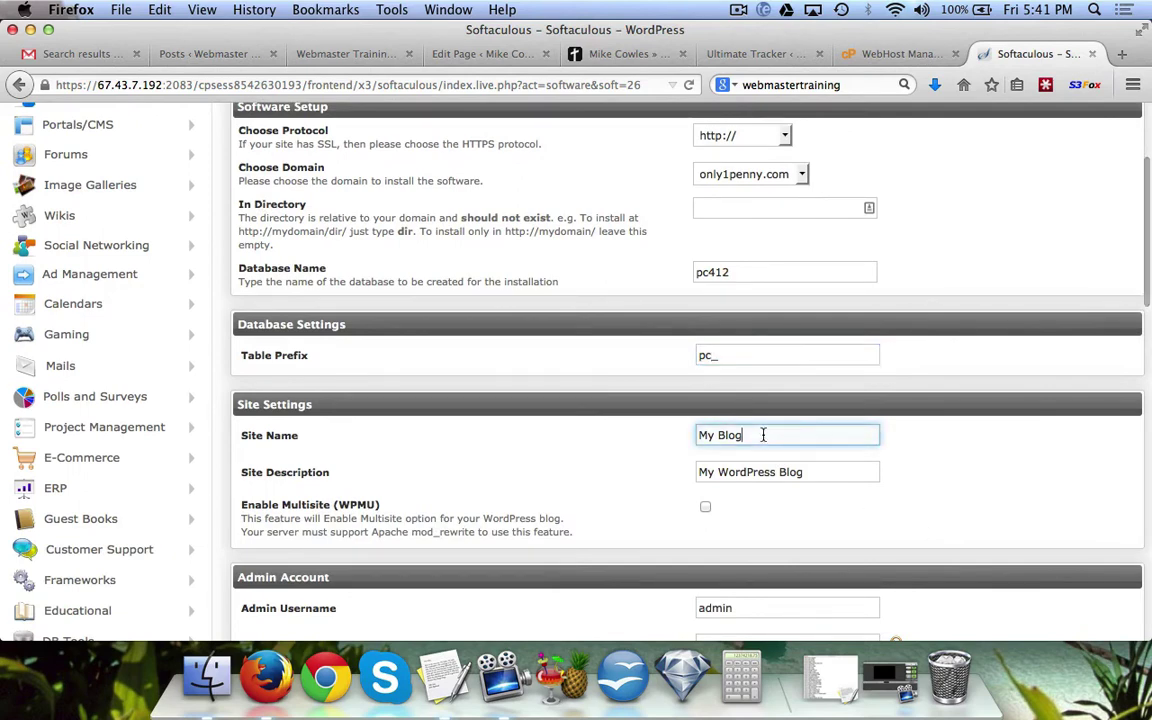
left_click_drag(762, 435, 640, 424)
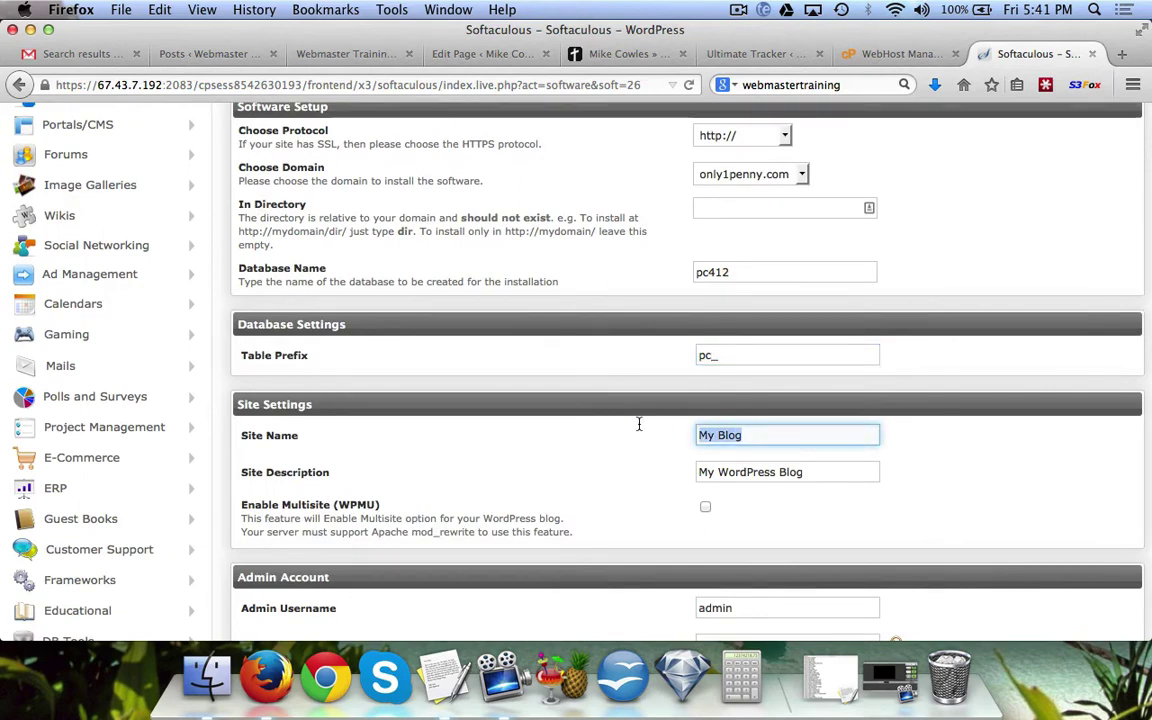
type("One Pe")
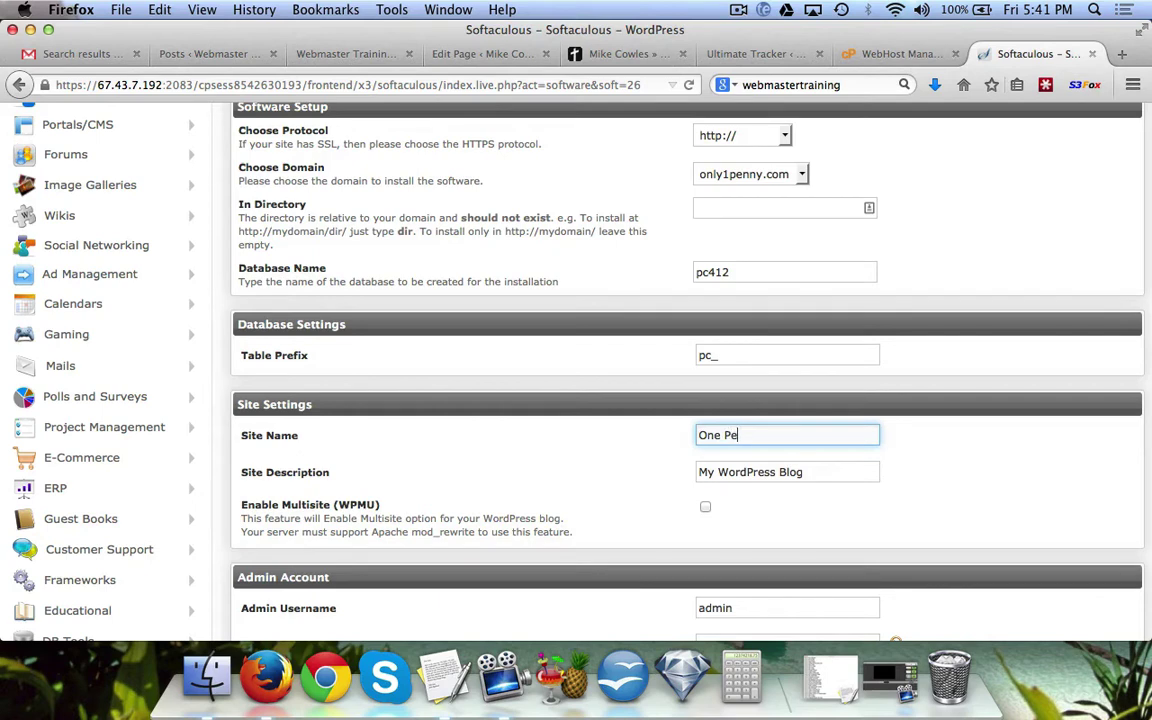
type("nny")
key("Tab")
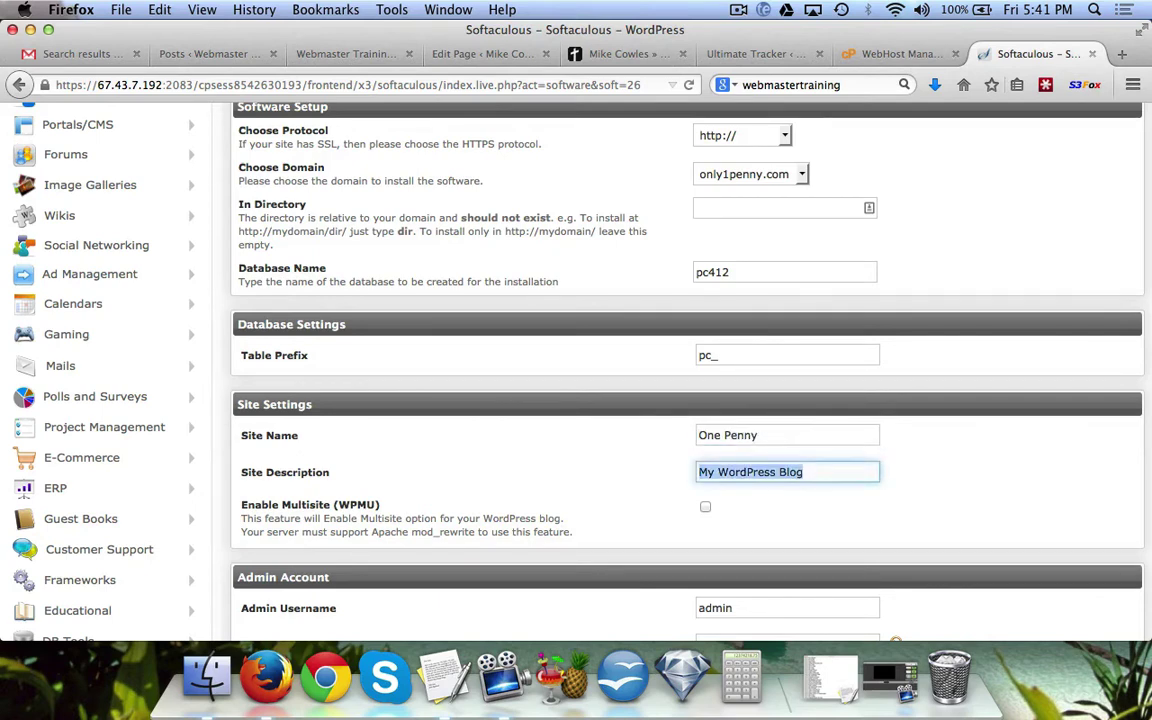
Replace the site description with "Get Hosting For One Penny"
type("Get Hos")
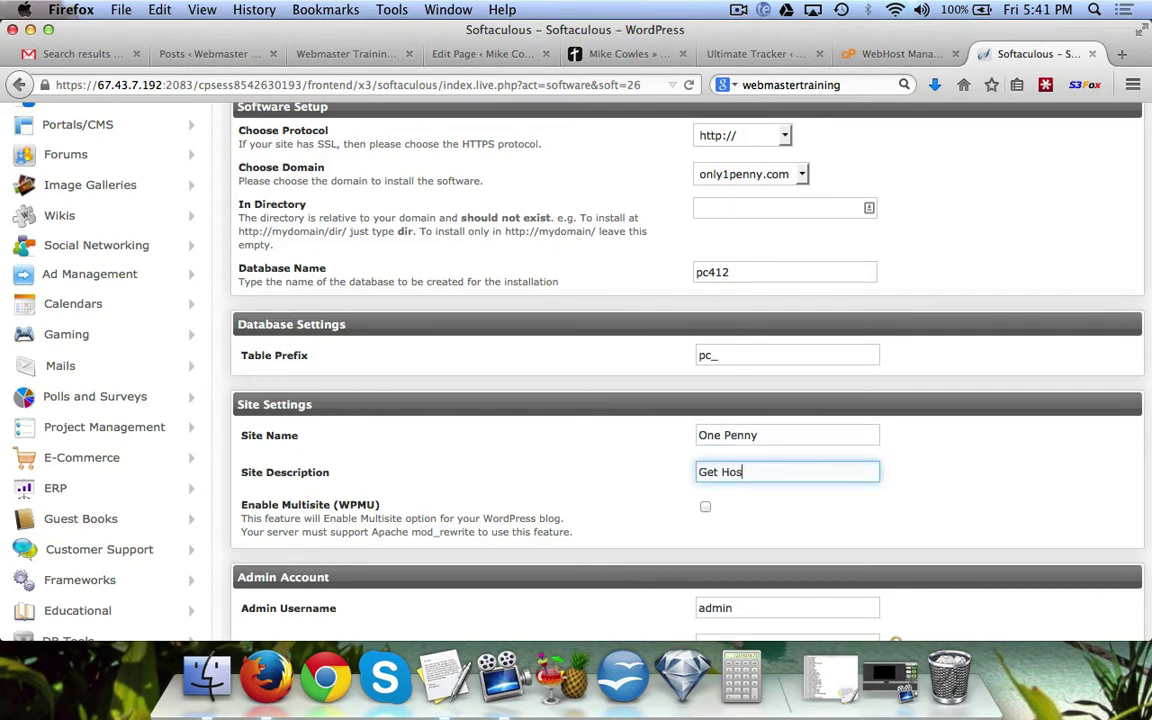
type("ting For ")
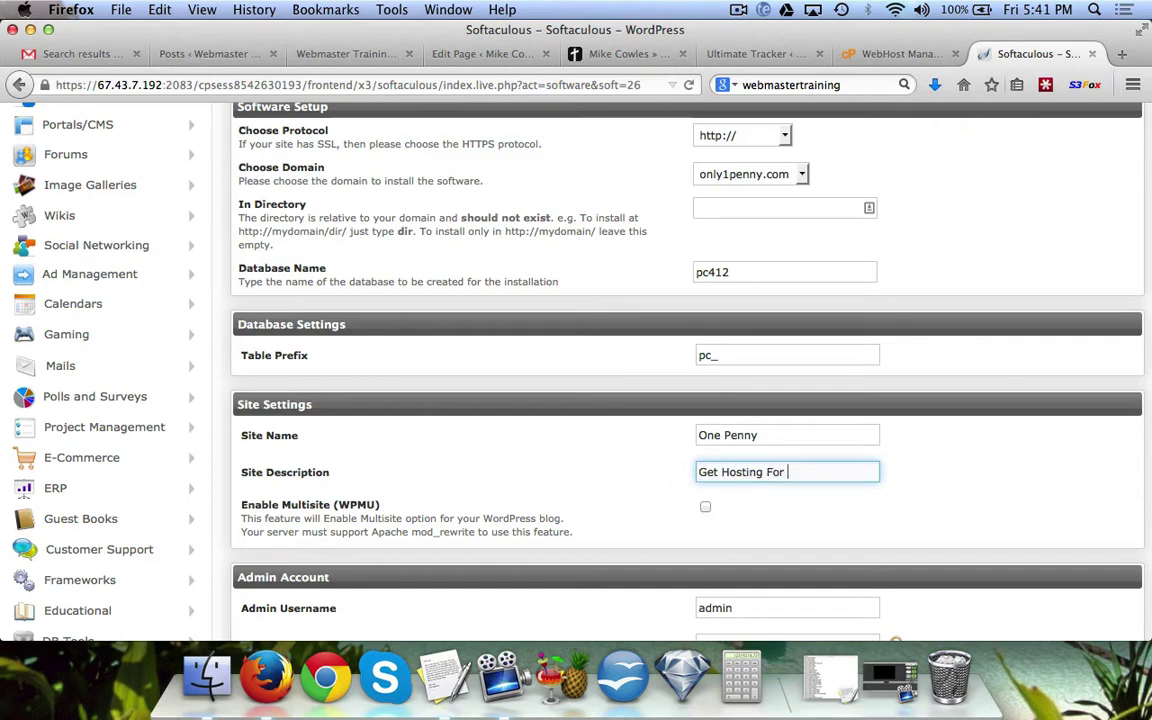
type("1")
key("BackSpace")
type("One Penny")
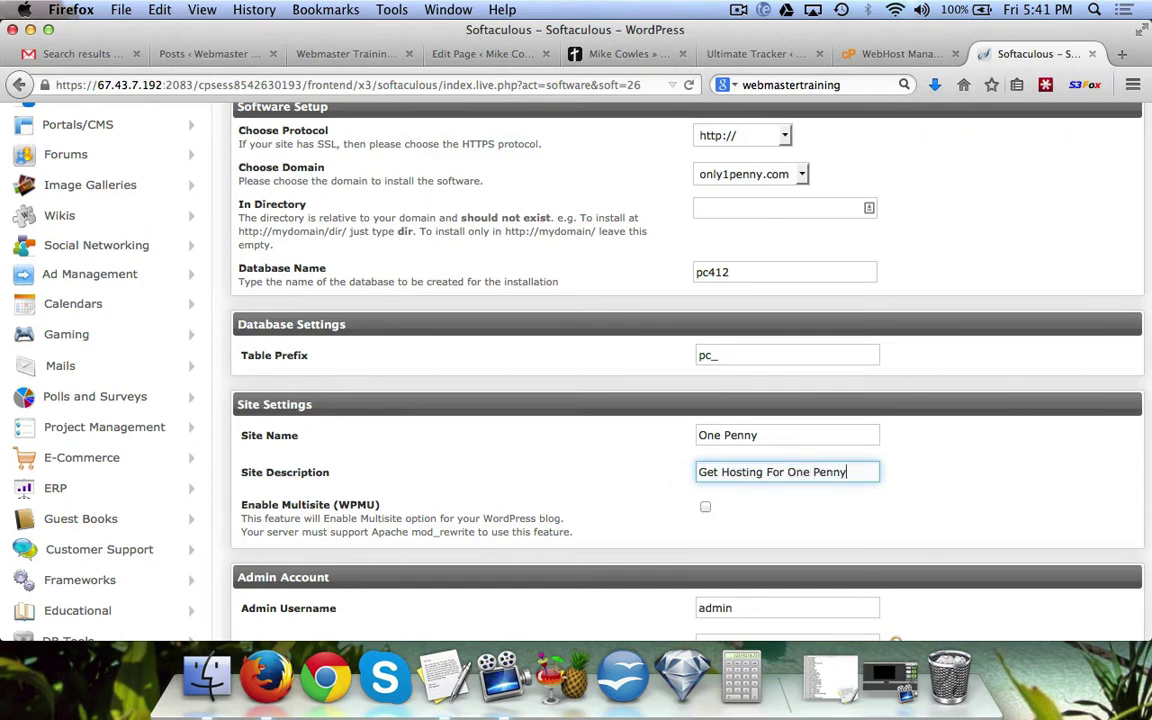
Change the admin account's username to onepenny
scroll(639, 430, "down", 5)
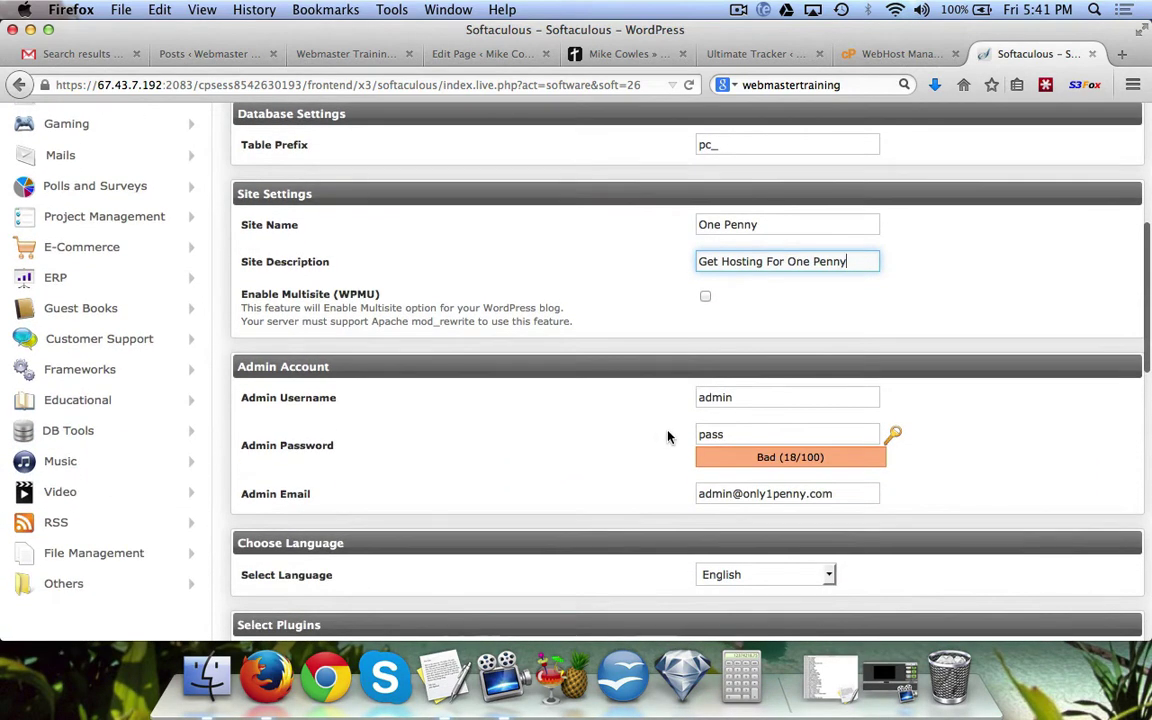
left_click(754, 399)
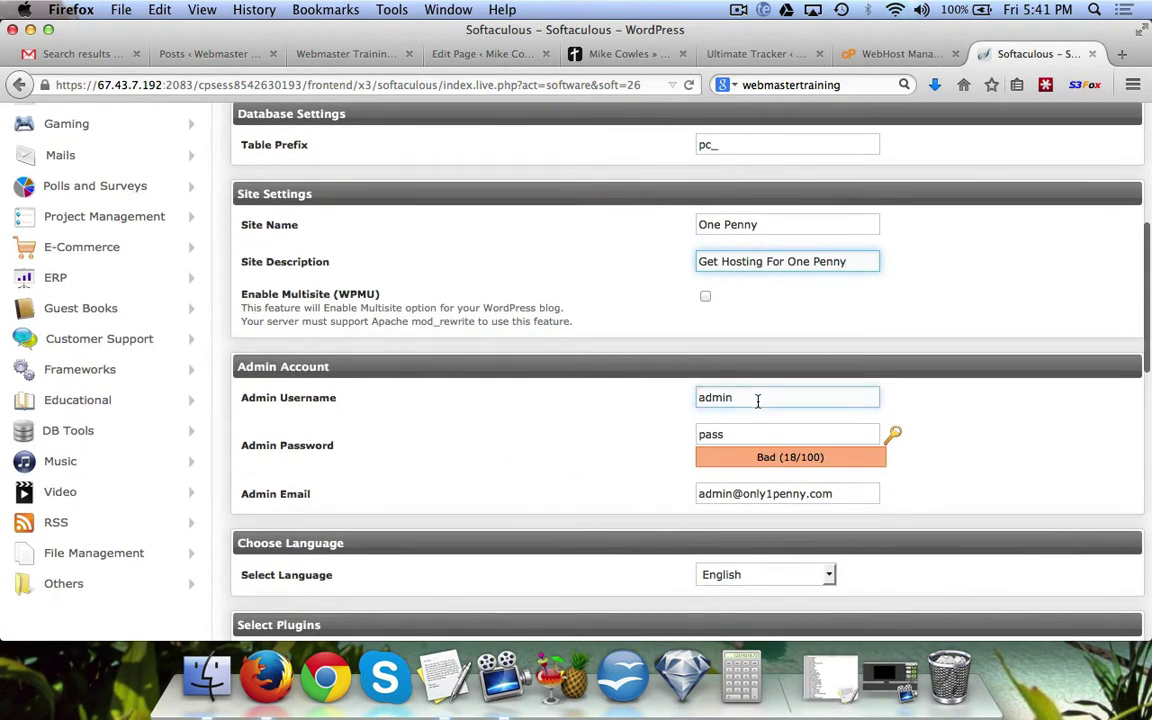
left_click_drag(736, 398, 683, 398)
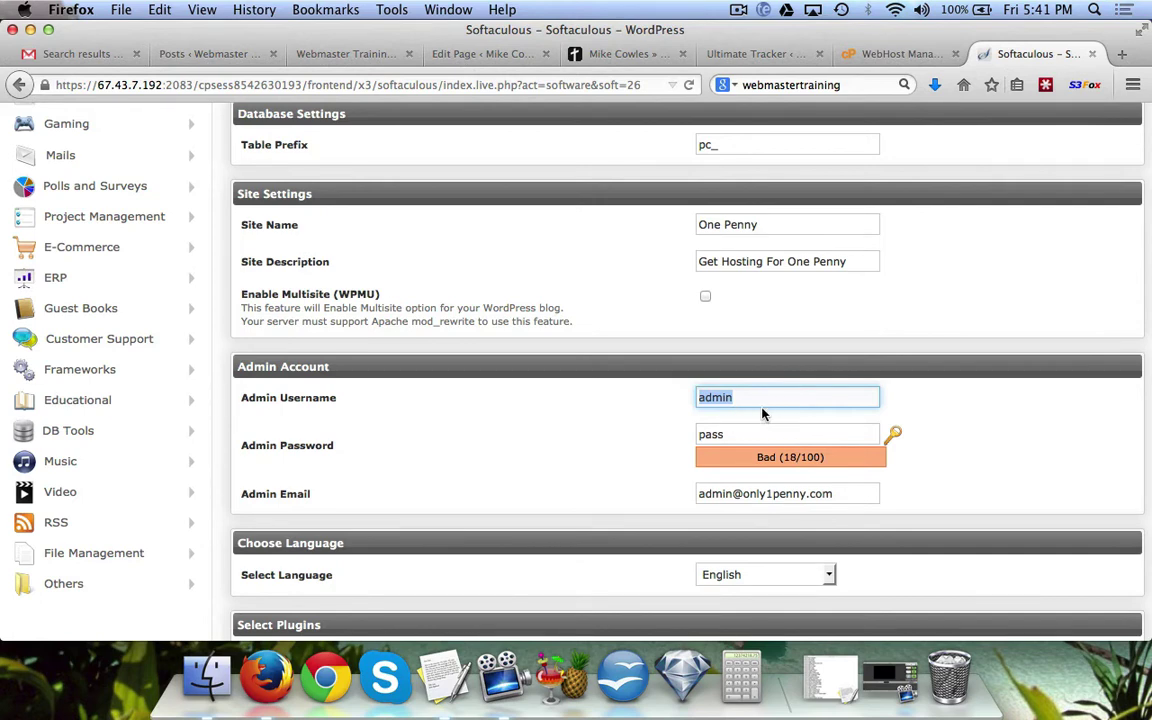
type("onepenny")
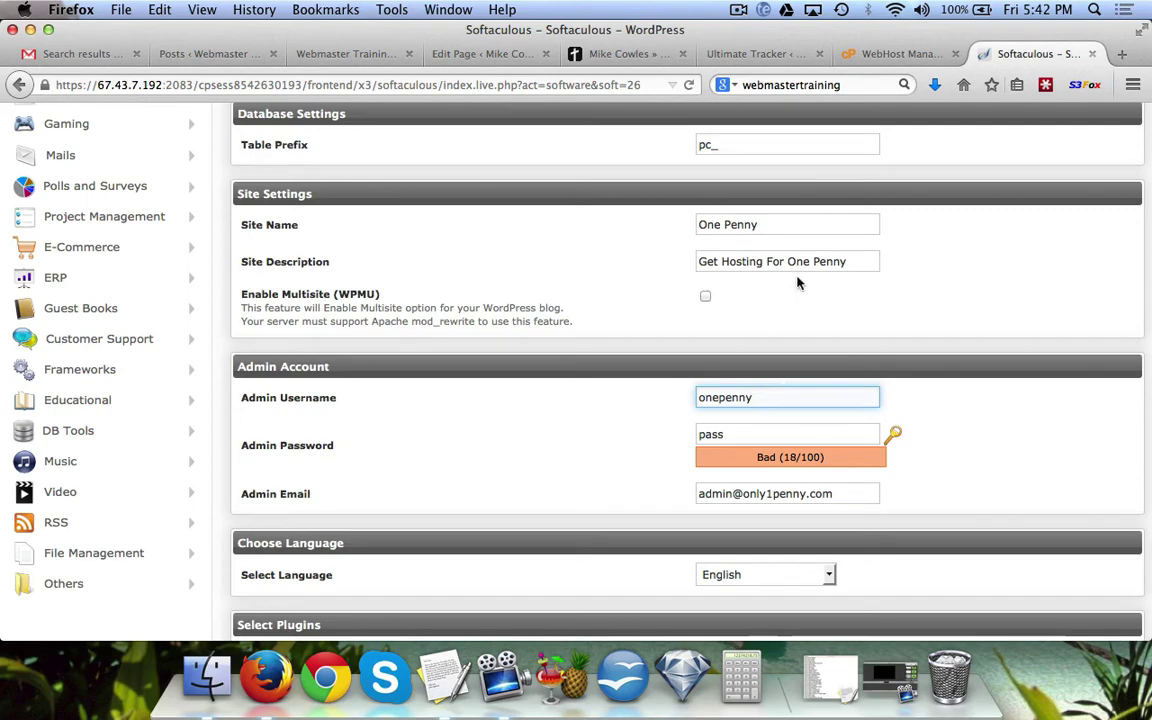
Generate a secure password with LastPass for the admin account and copy it
scroll(818, 380, "up", 5)
scroll(818, 380, "down", 6)
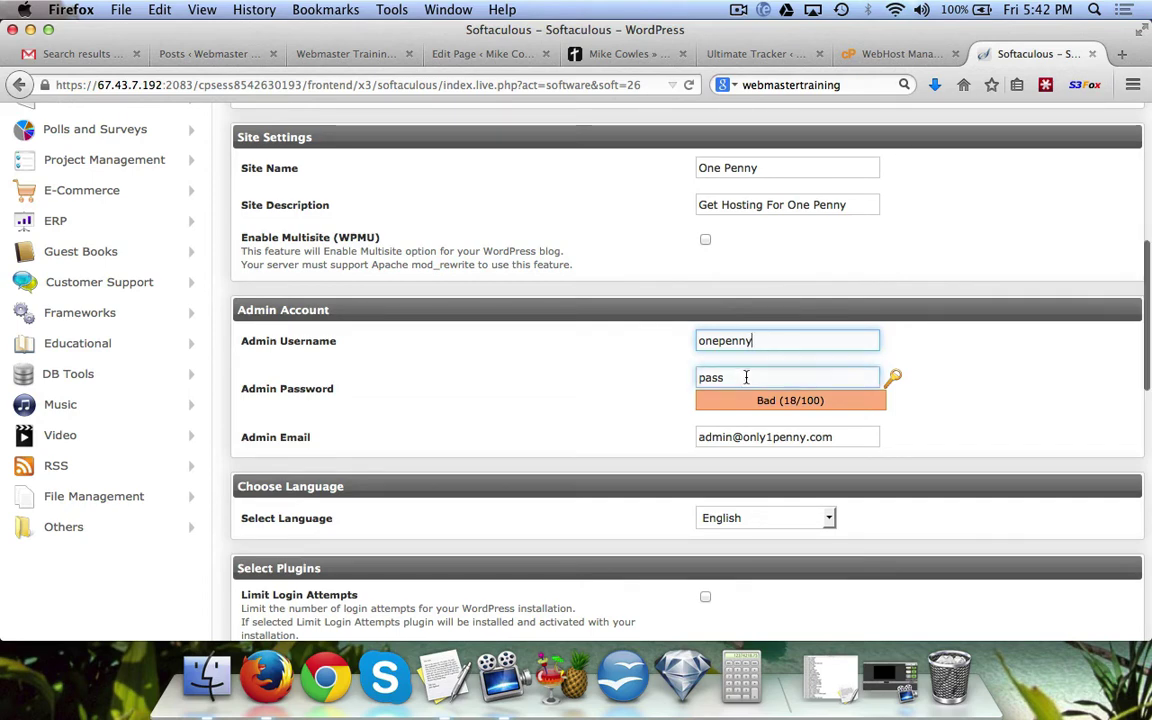
left_click_drag(746, 377, 683, 376)
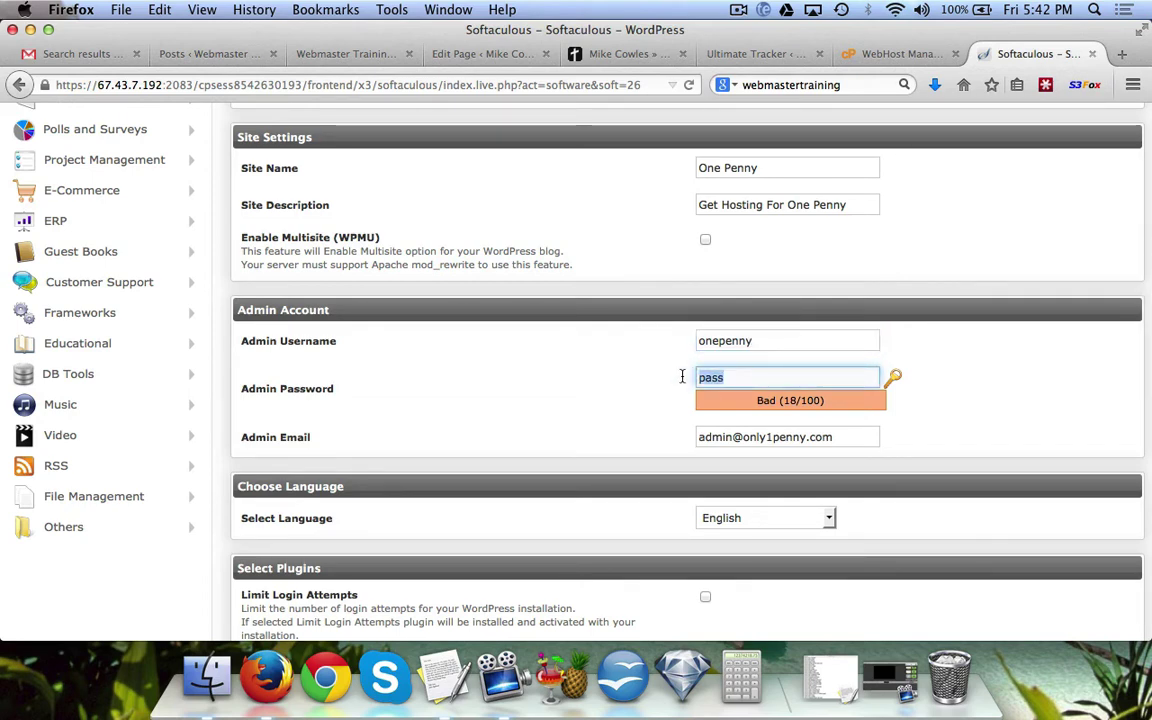
right_click(749, 377)
mouse_move(815, 344)
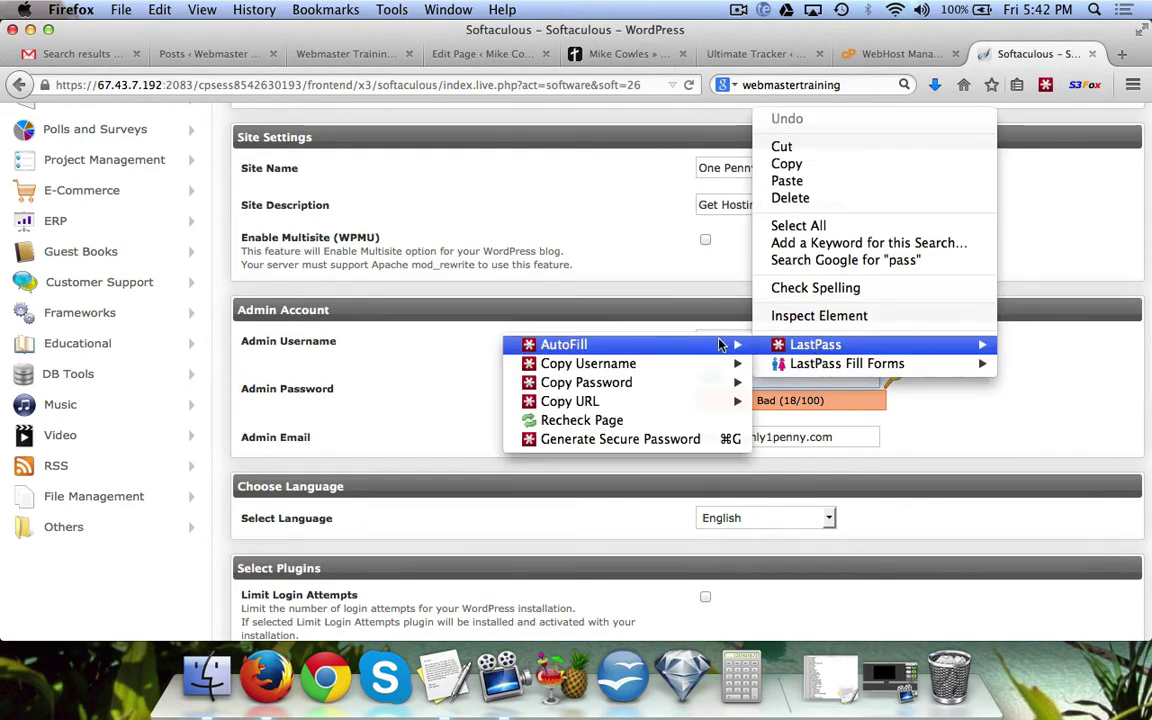
mouse_move(683, 364)
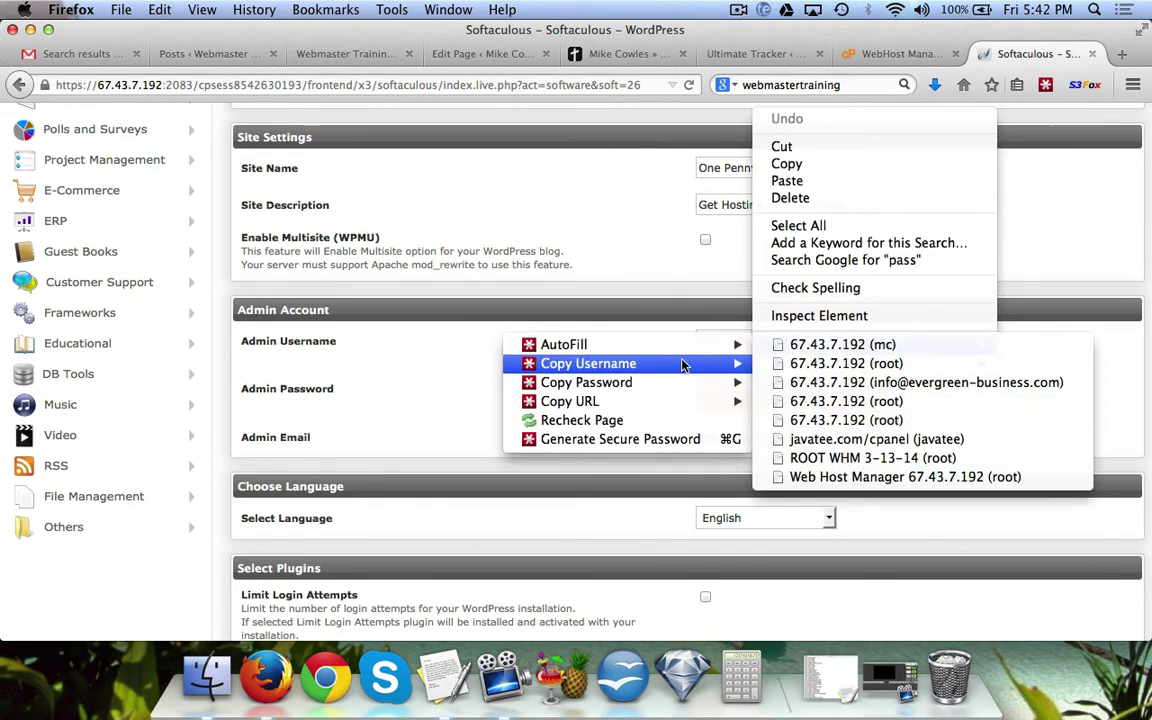
left_click(677, 441)
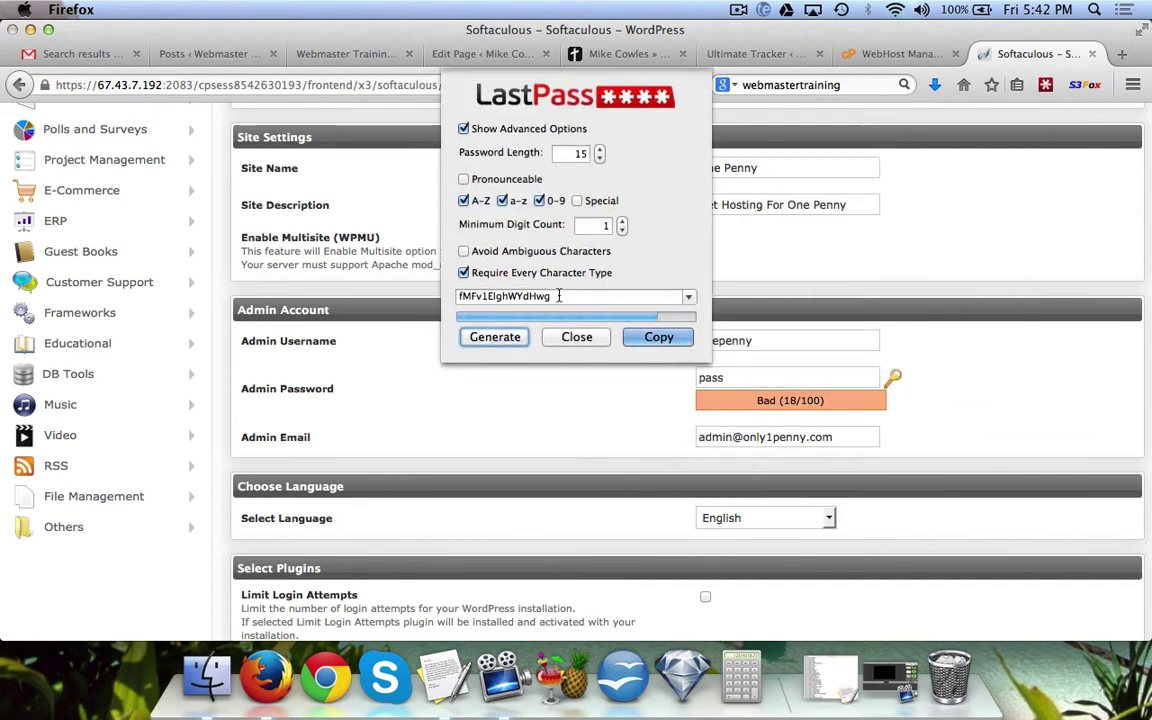
left_click_drag(620, 296, 433, 293)
key("super+c")
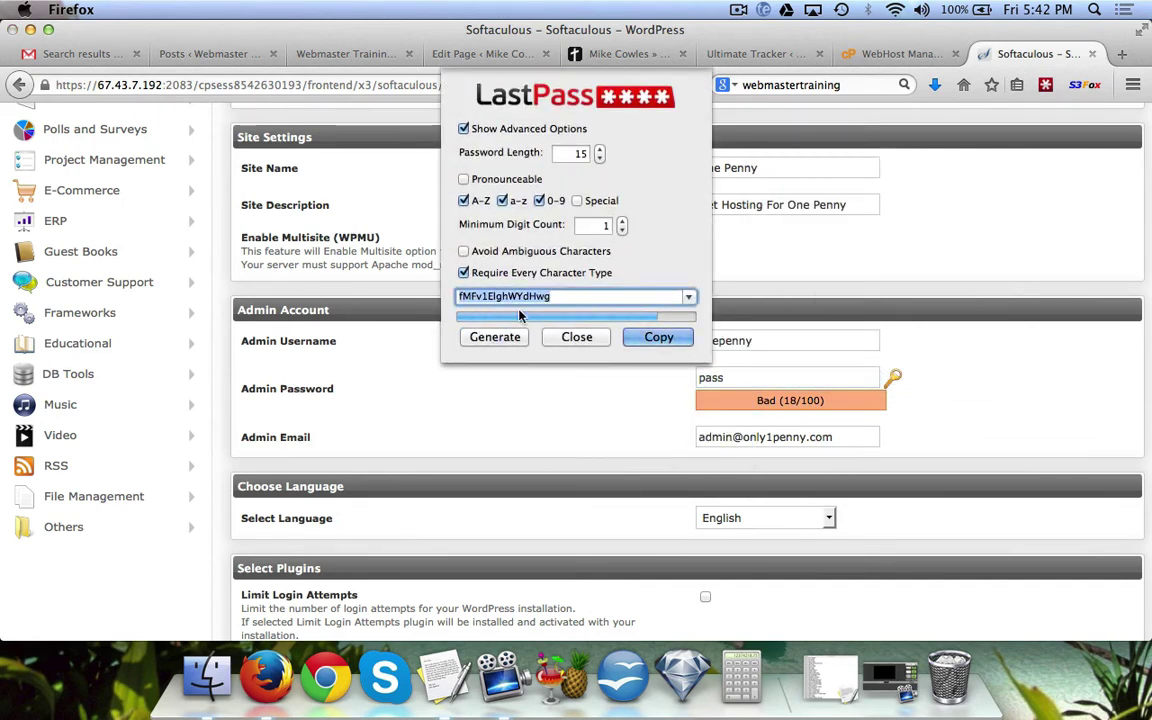
Close the password generator and replace the default admin password with the copied password
left_click(574, 336)
double_click(730, 378)
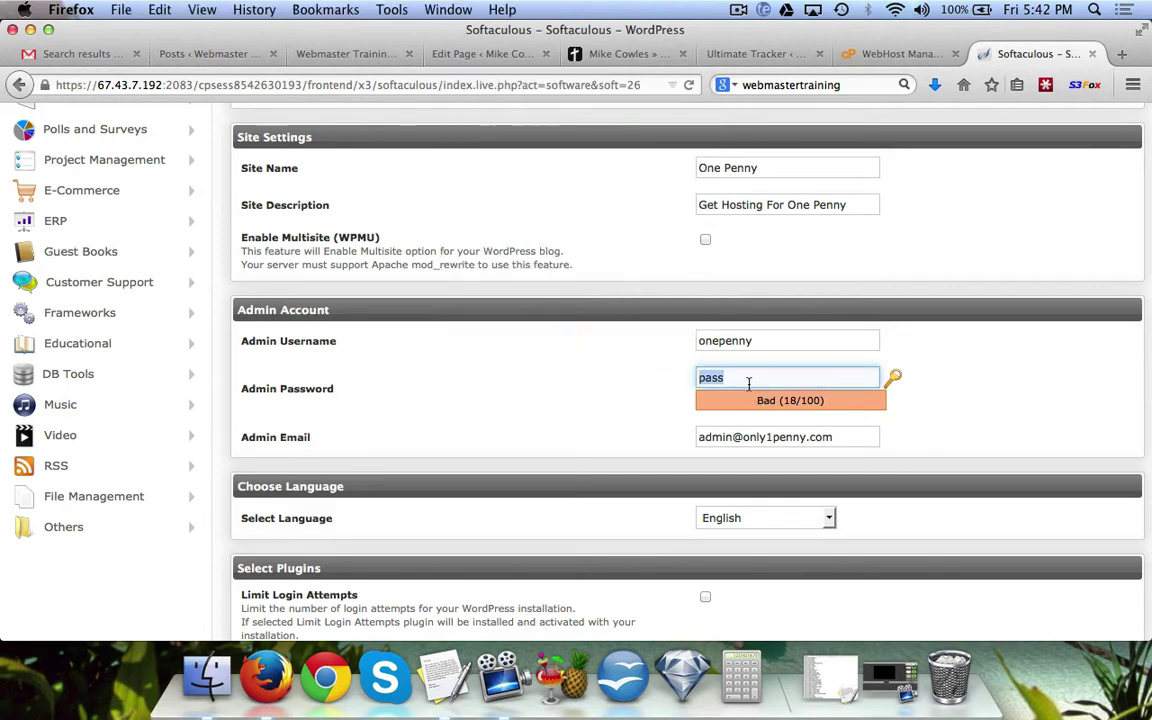
key("super+v")
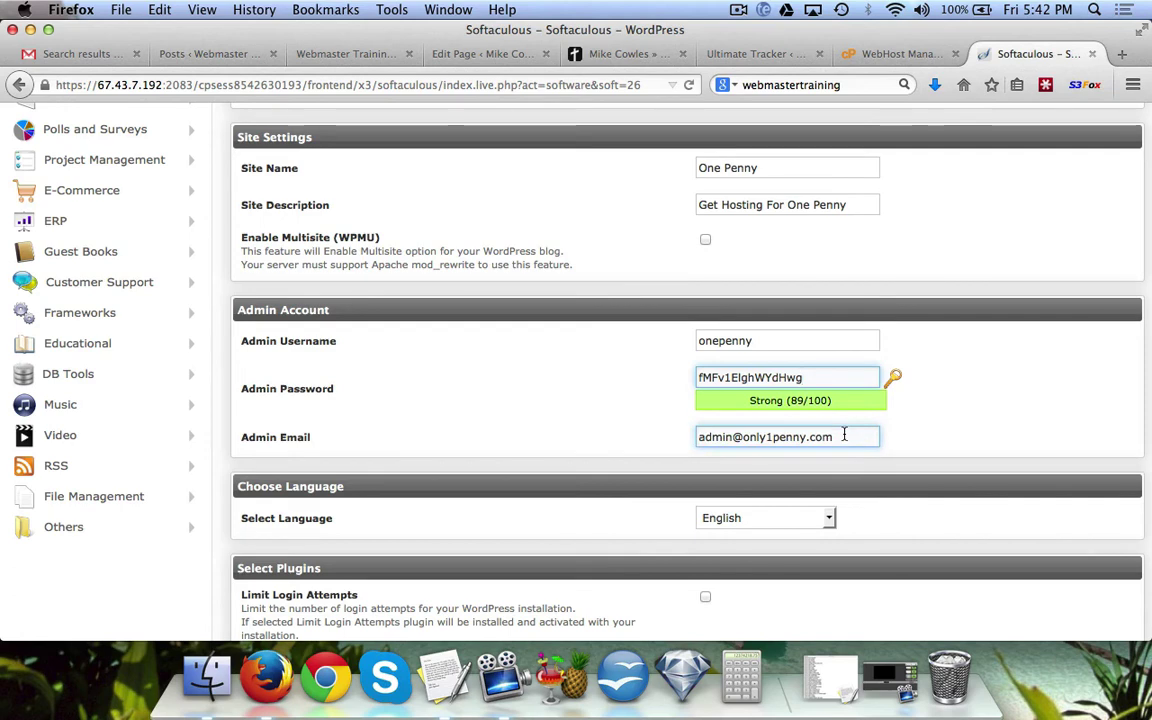
left_click(778, 437)
key("shift+Tab")
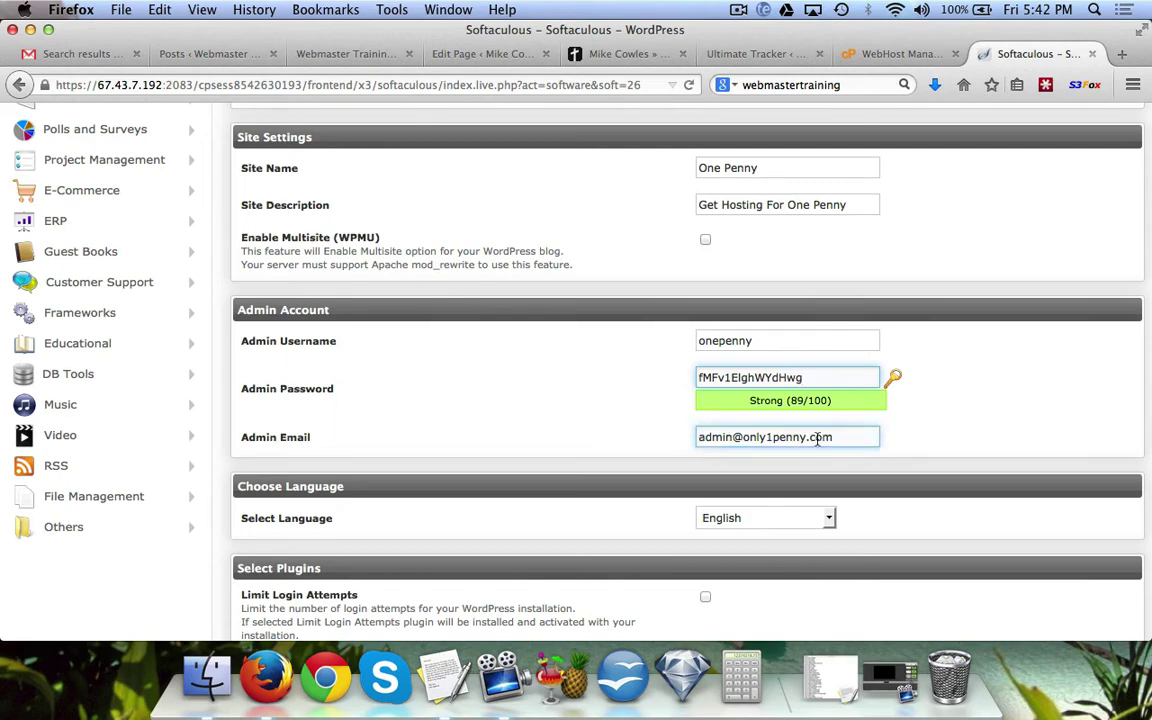
left_click(869, 437)
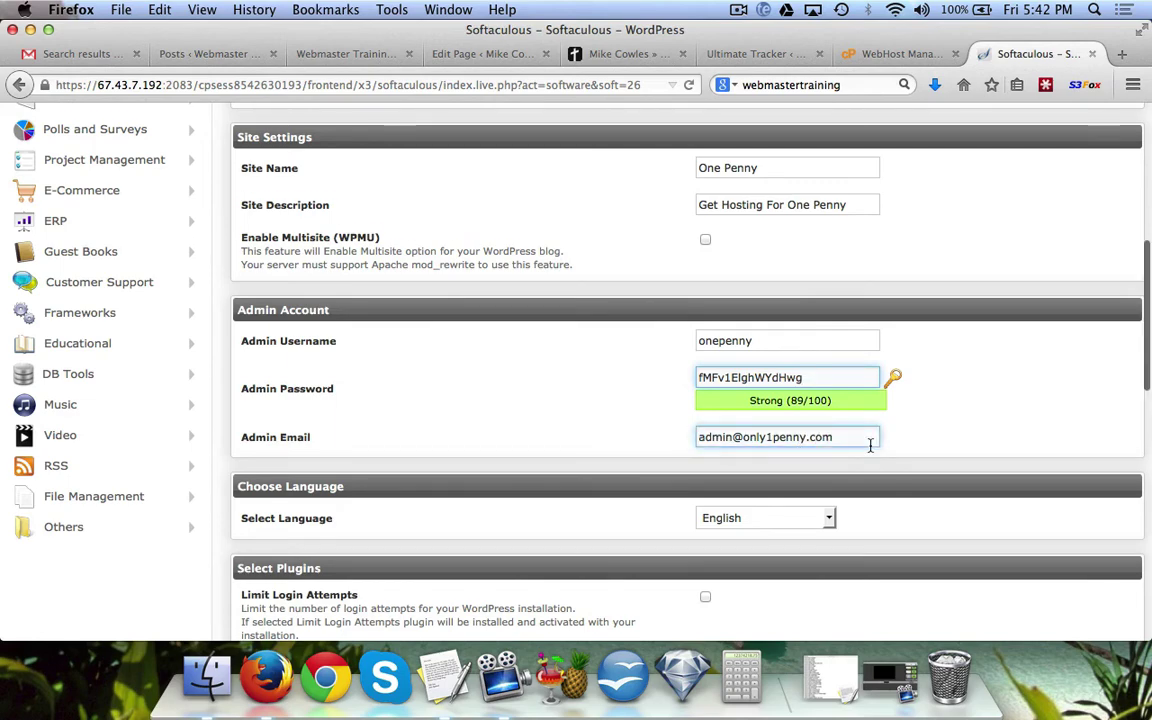
Include the Limit Login Attempts plugin and install WordPress without selecting a theme
scroll(869, 440, "down", 4)
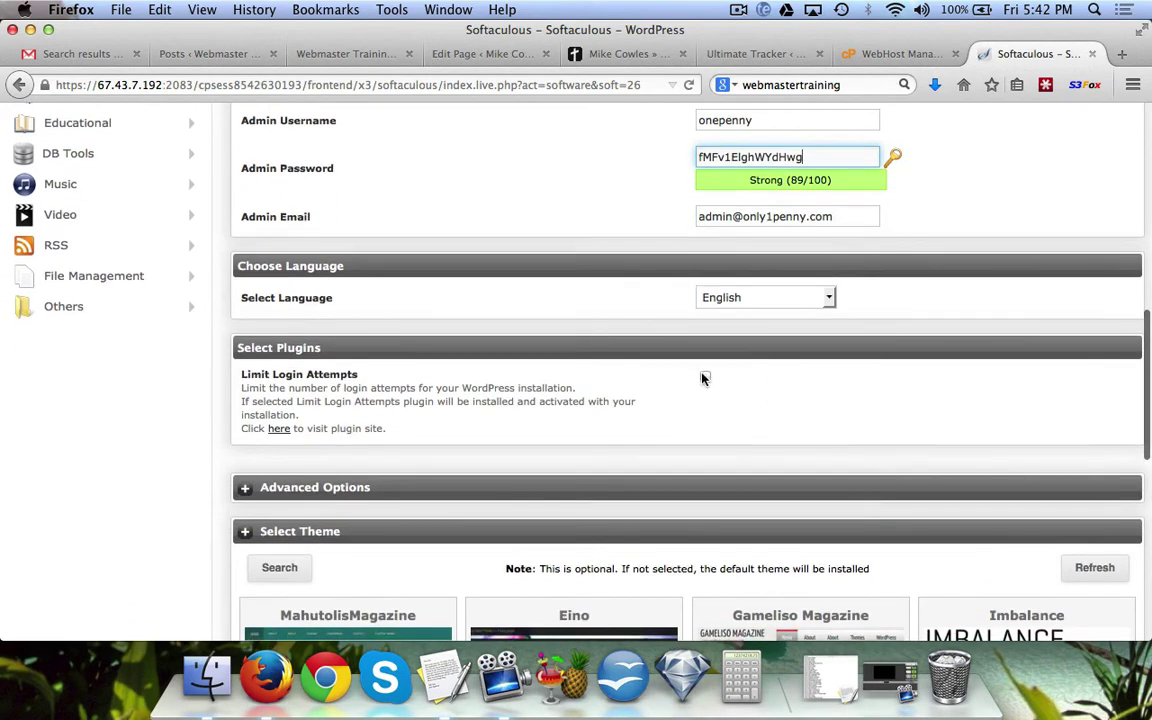
left_click(705, 378)
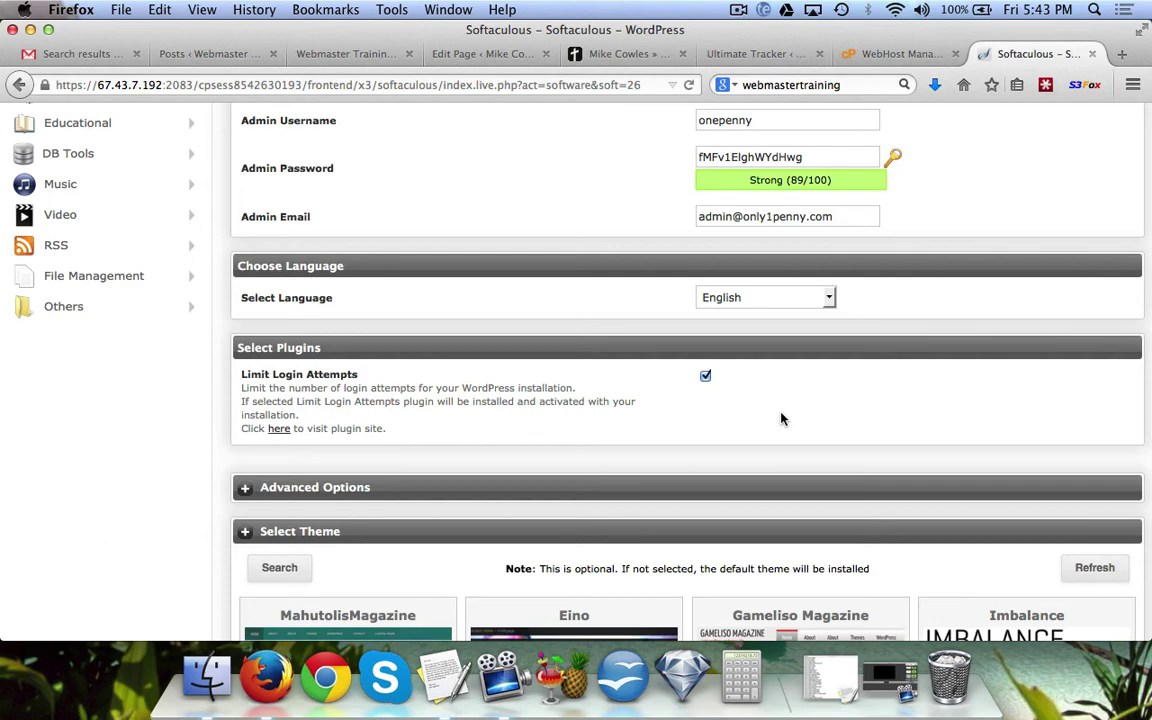
scroll(782, 419, "down", 10)
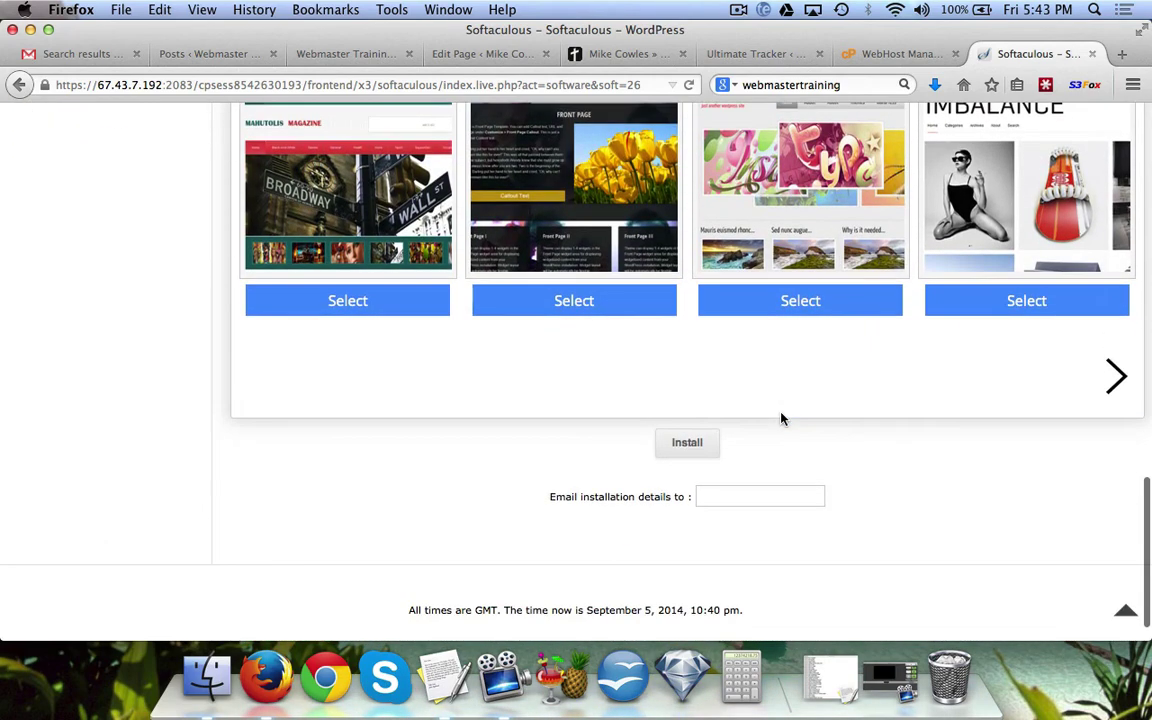
left_click(690, 444)
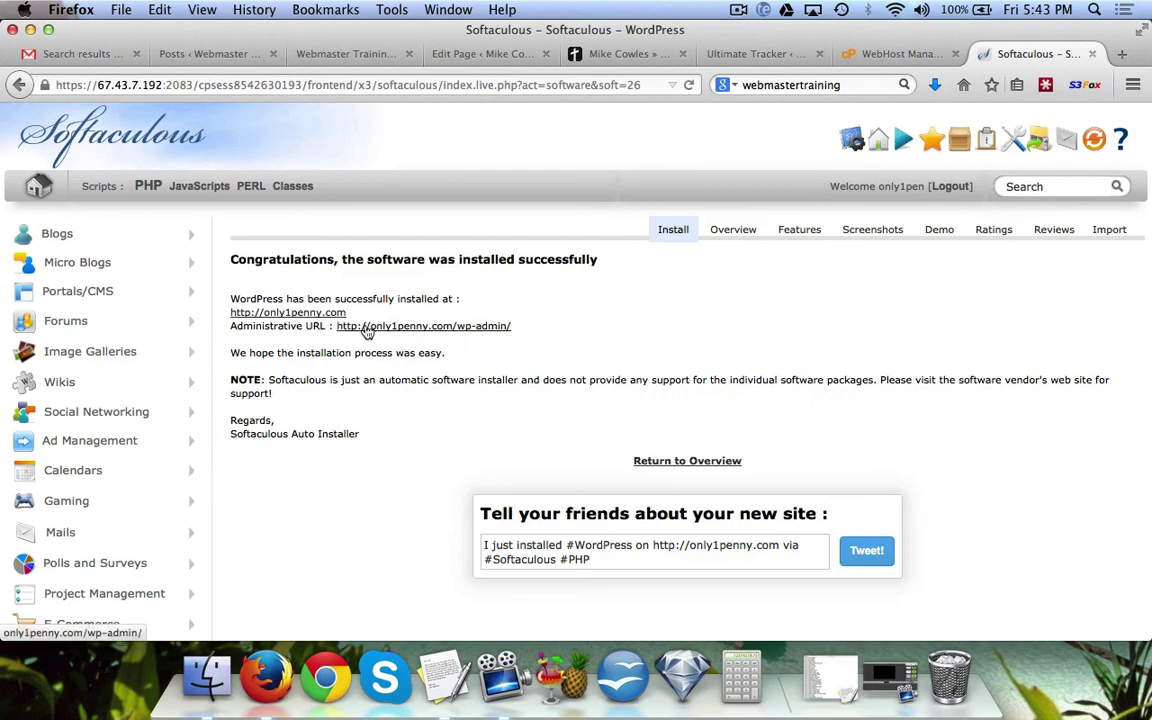
View the newly installed only1penny.com site, then return to the Softaculous installation page
left_click(304, 314)
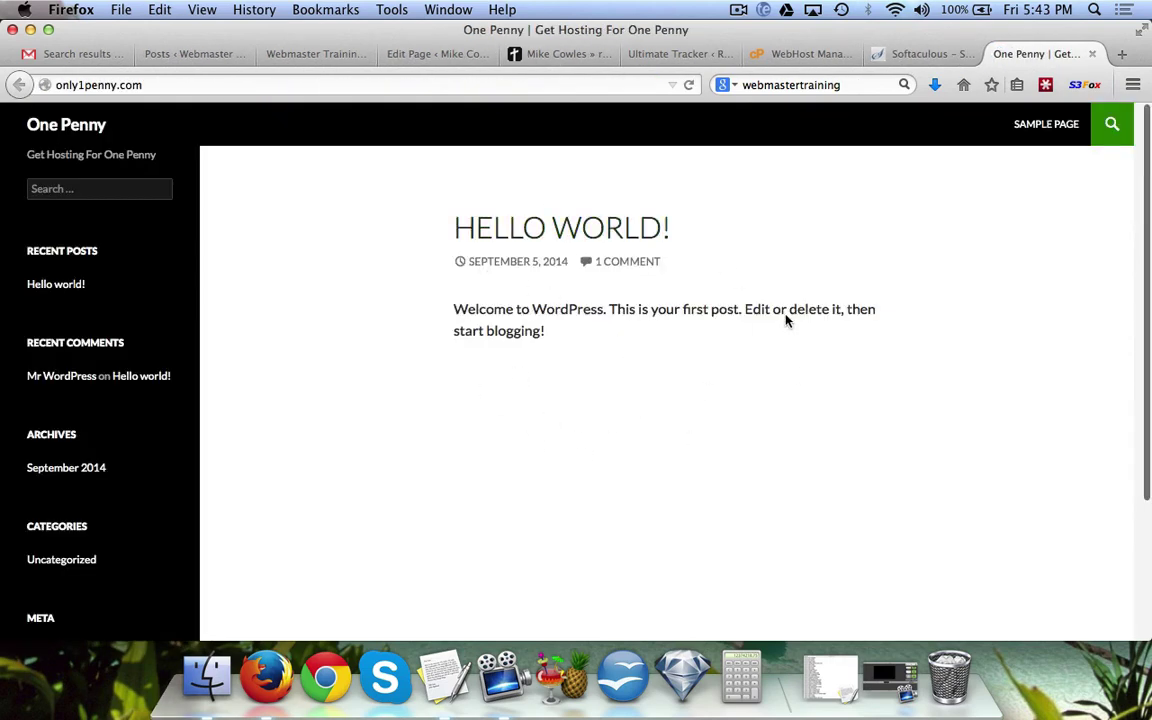
left_click(885, 54)
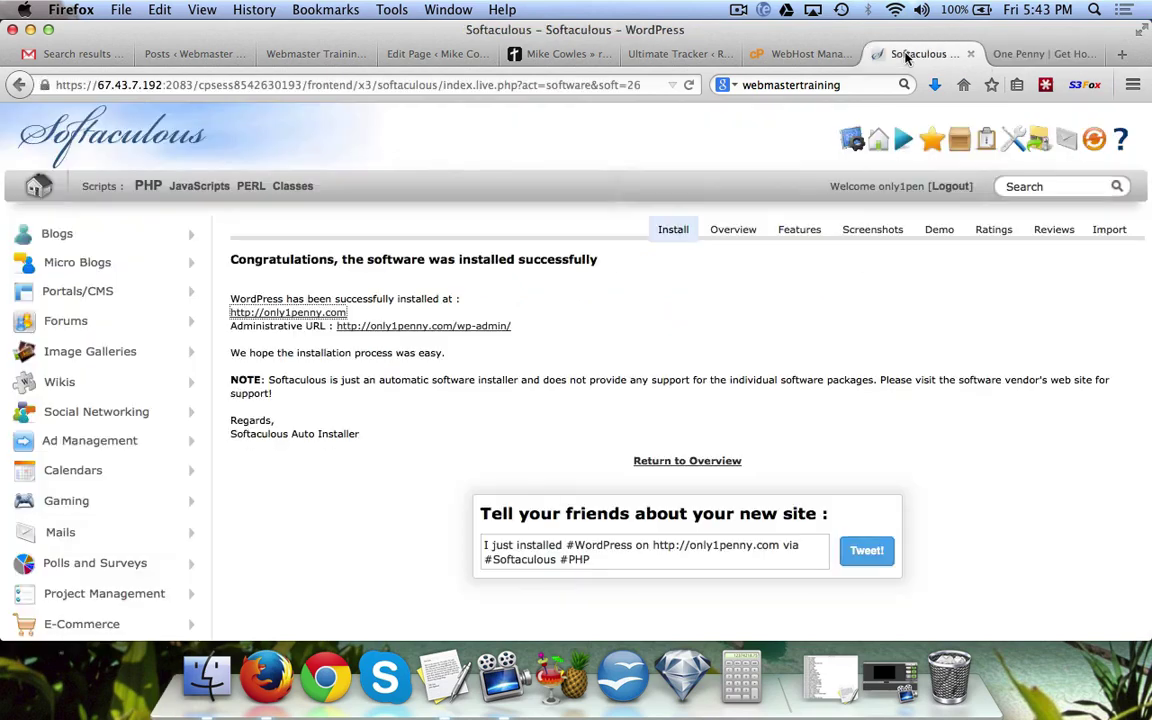